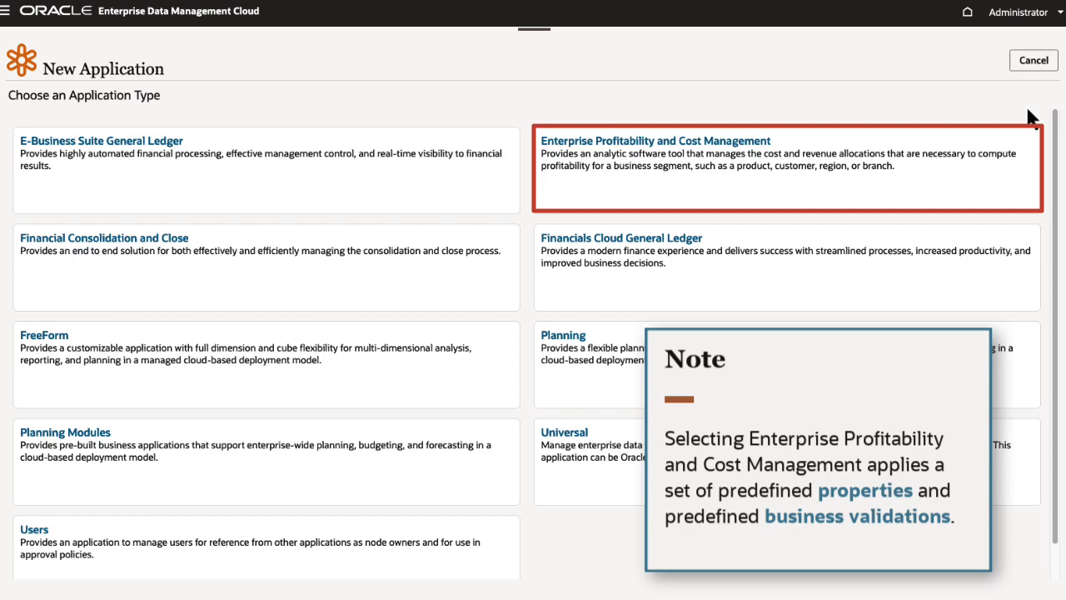
Step: Start an Enterprise Profitability and Cost Management application named VisEPCM with the description "Vision EPCM application"
{"action": "left_click", "coordinate": [721, 143]}
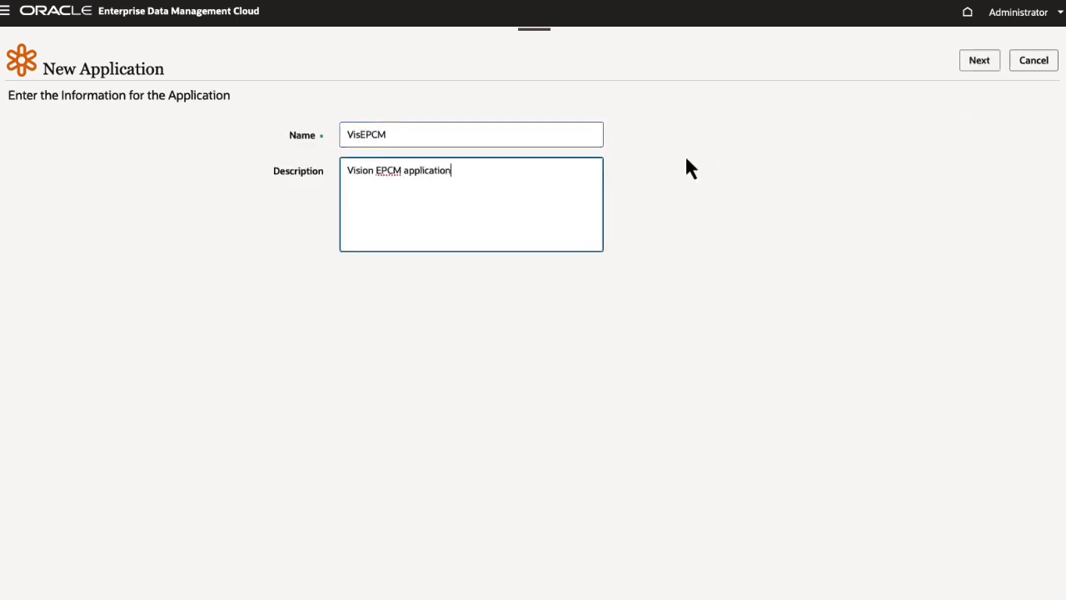
{"action": "left_click", "coordinate": [974, 67]}
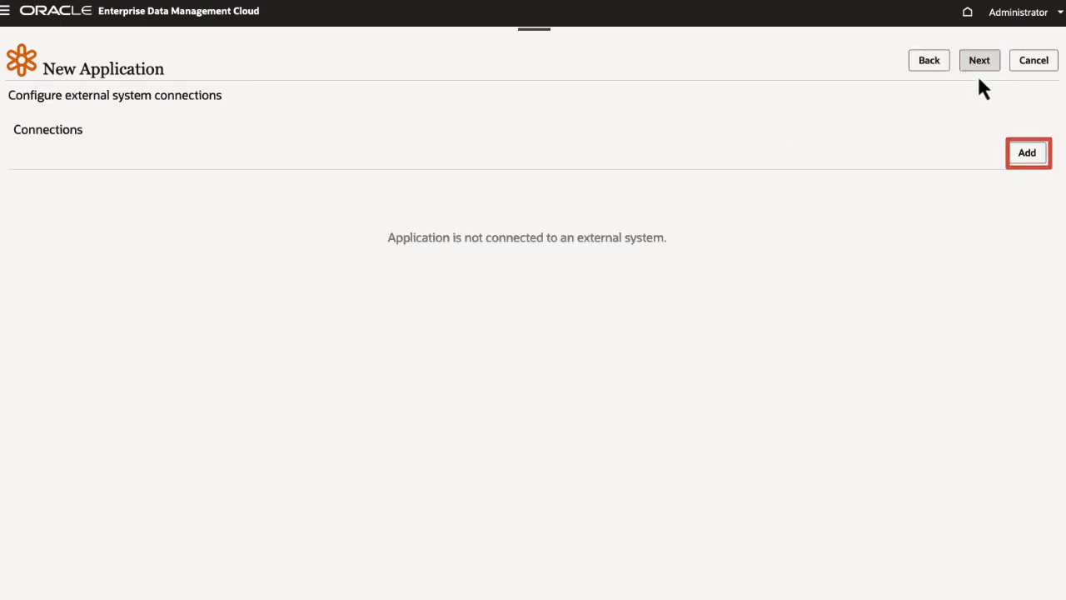
{"action": "left_click", "coordinate": [1037, 156]}
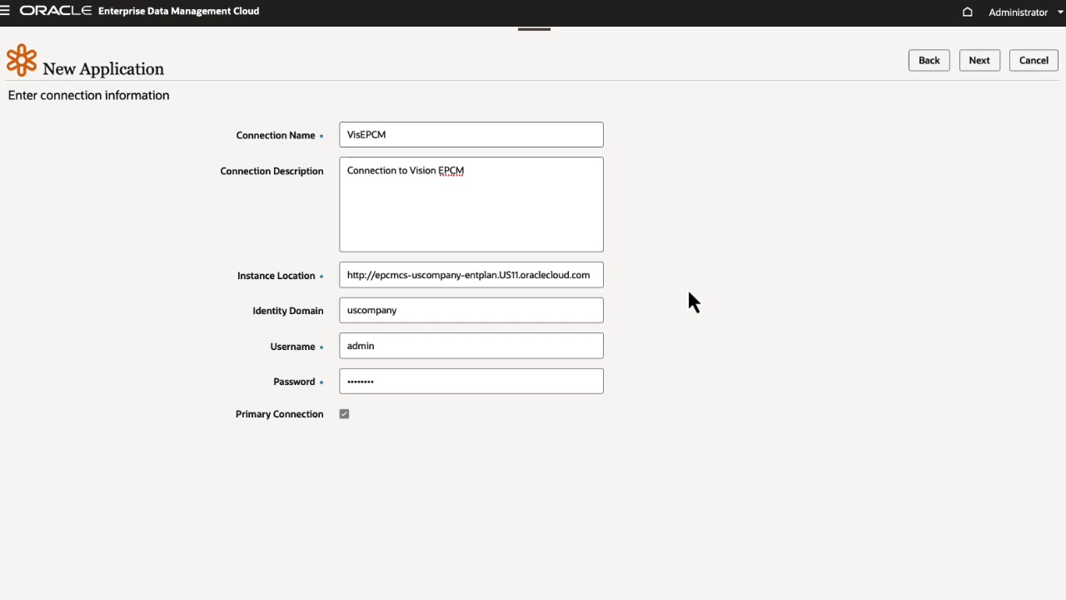
{"action": "left_click", "coordinate": [973, 67]}
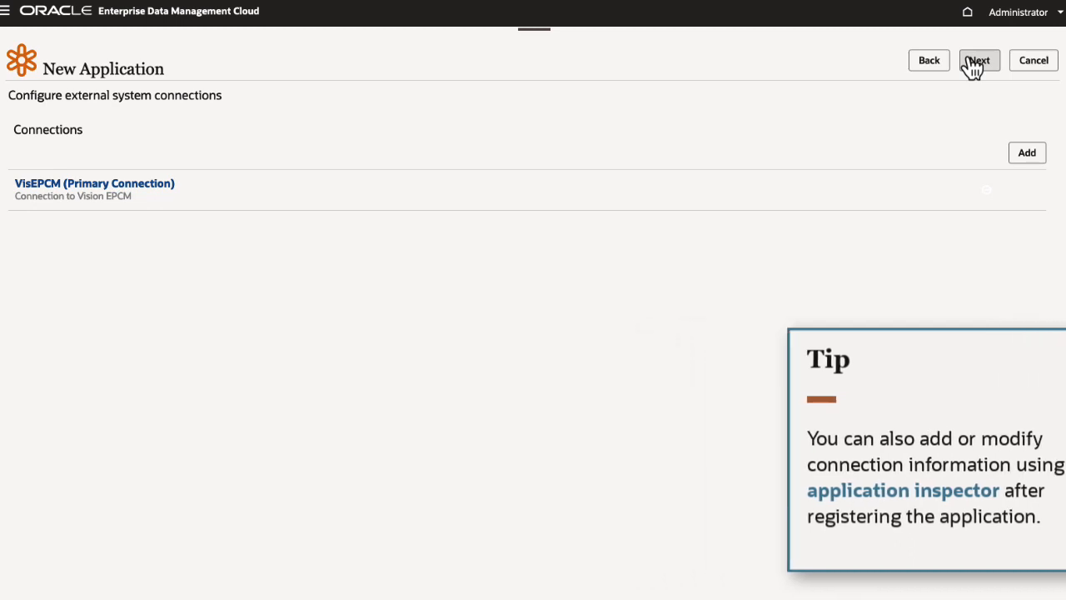
{"action": "left_click", "coordinate": [973, 66]}
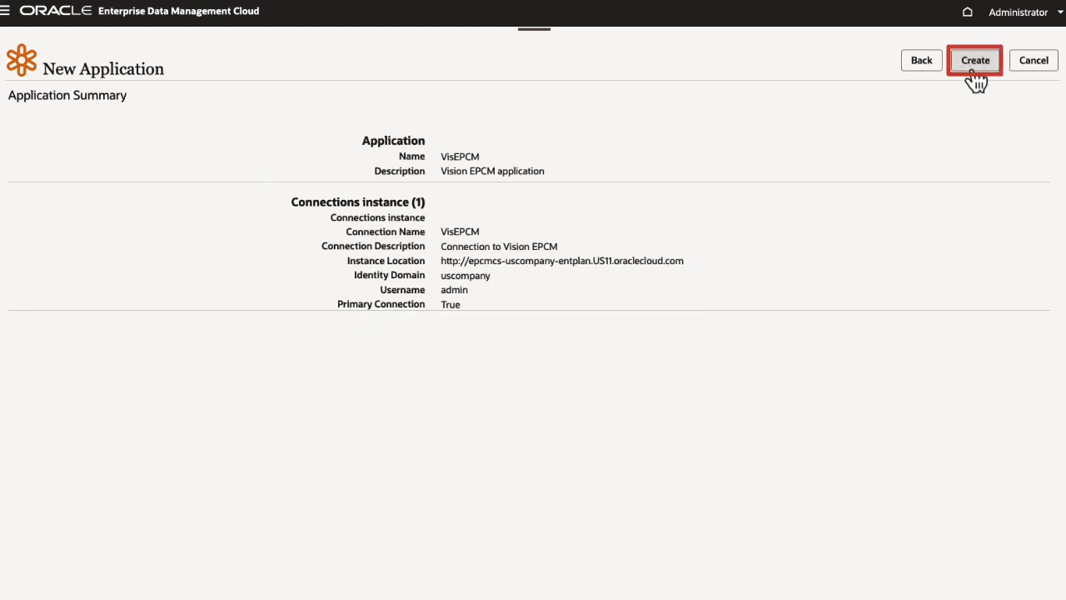
{"action": "left_click", "coordinate": [973, 64]}
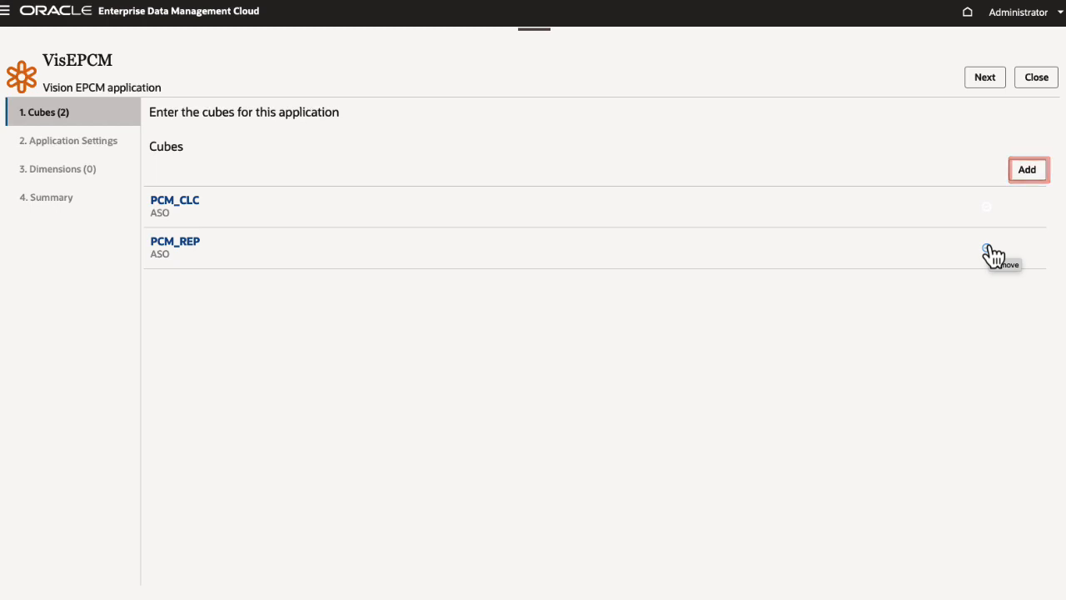
Step: Accept the PCM_CLC and PCM_REP cubes and enter the alias tables Default, English, French and German
{"action": "left_click", "coordinate": [981, 80]}
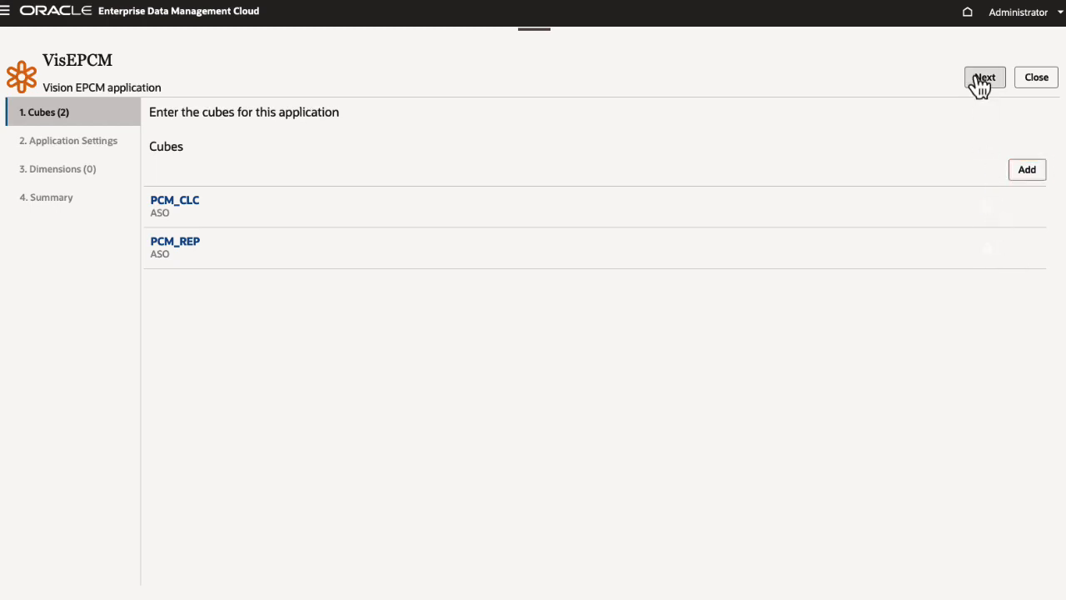
{"action": "type", "text": "Default"}
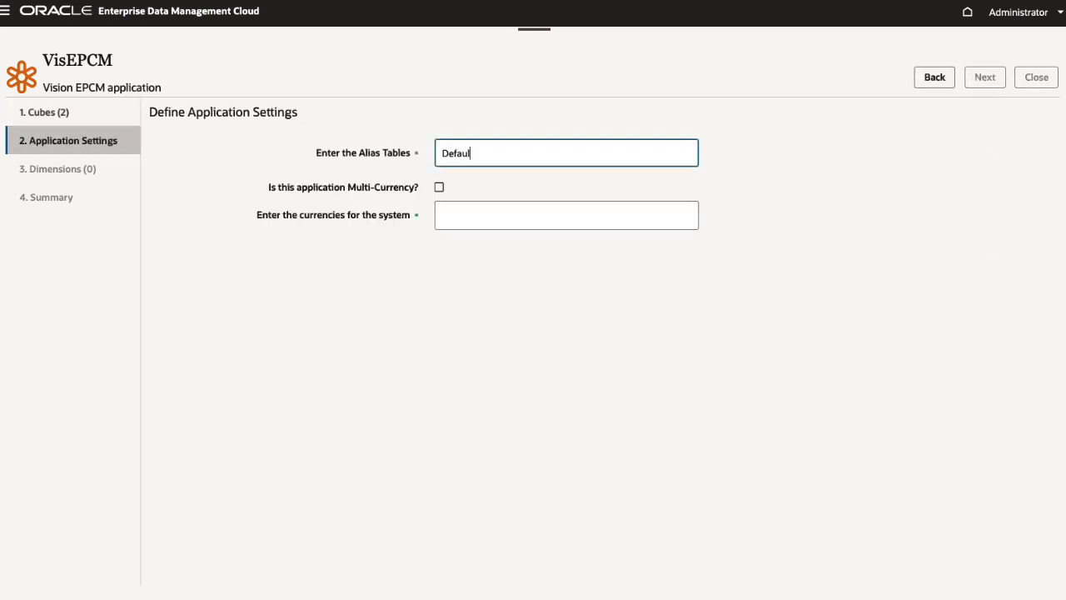
{"action": "key", "text": "Return"}
{"action": "type", "text": "English"}
{"action": "key", "text": "Return"}
{"action": "type", "text": "French"}
{"action": "key", "text": "Return"}
{"action": "type", "text": "German"}
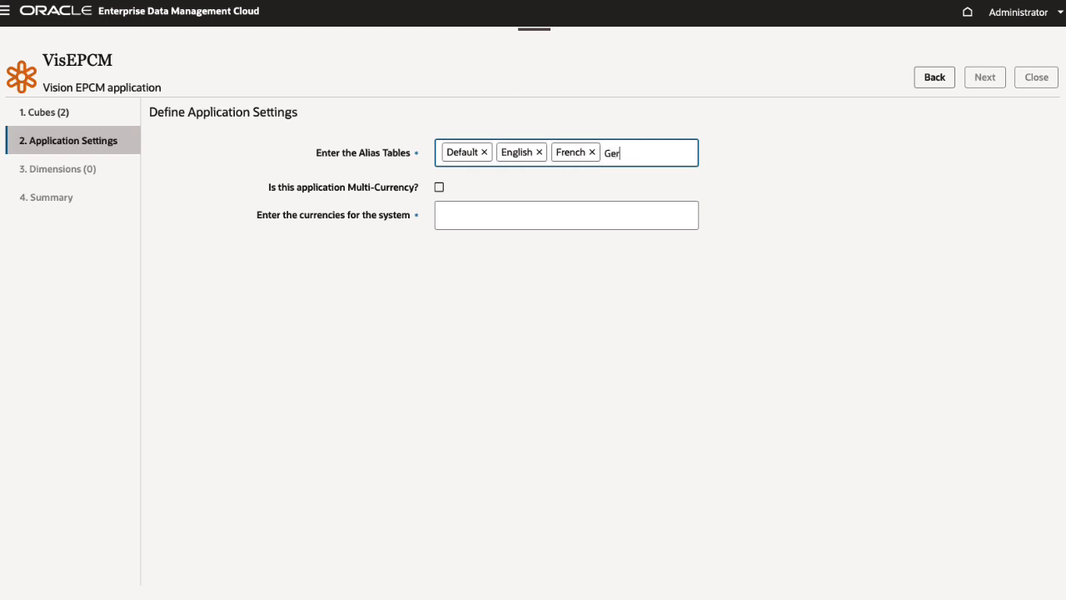
{"action": "key", "text": "Return"}
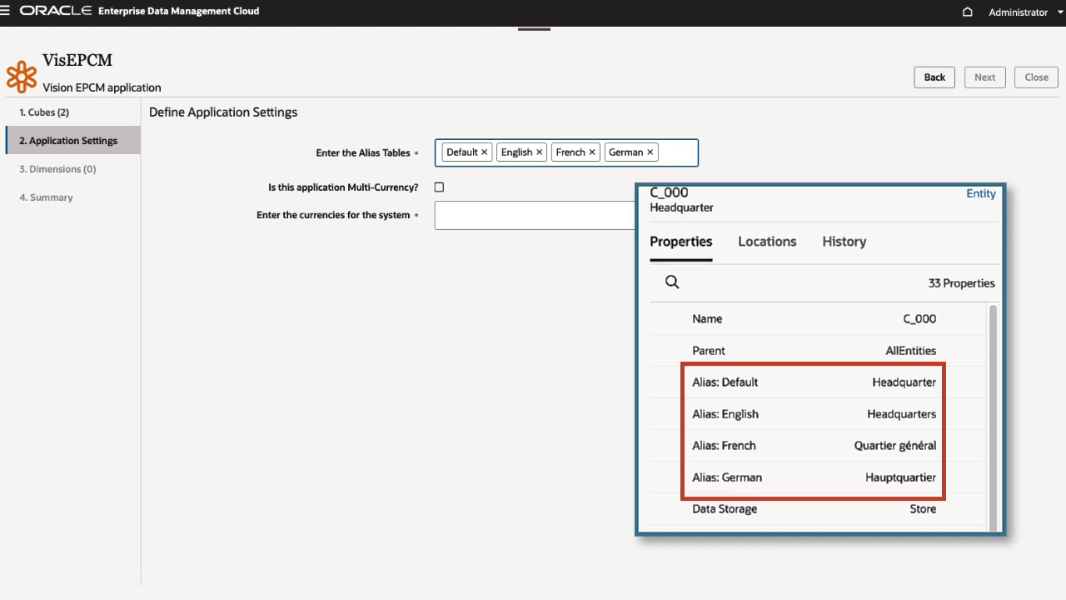
Step: Make the application multi-currency with the currencies USD, CAD, EUR and GBP, and proceed to the dimensions
{"action": "left_click", "coordinate": [439, 187]}
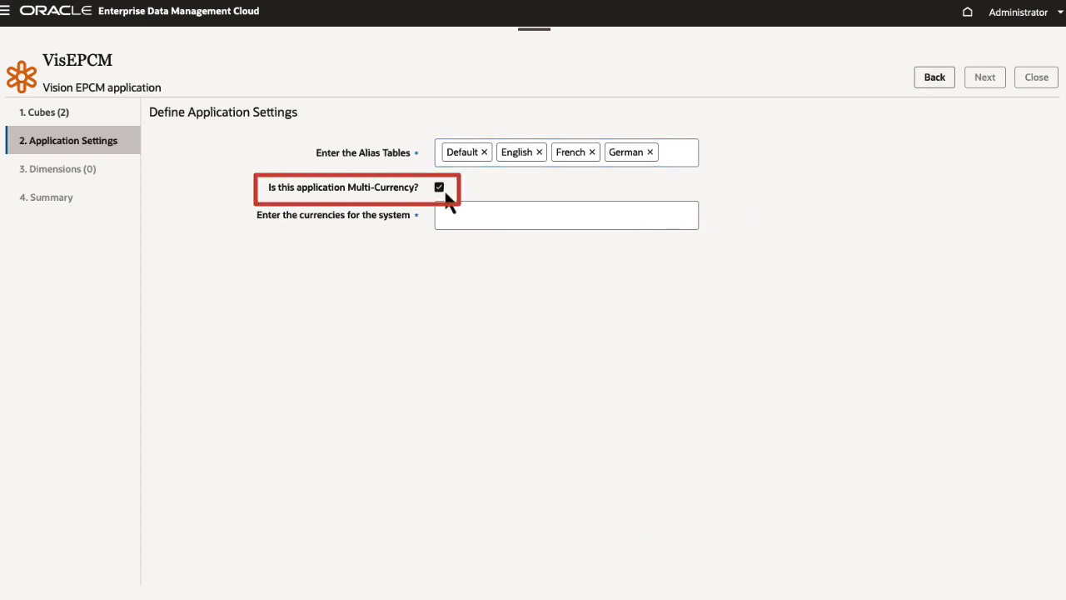
{"action": "left_click", "coordinate": [442, 215]}
{"action": "type", "text": "USD"}
{"action": "key", "text": "Return"}
{"action": "type", "text": "CAD"}
{"action": "key", "text": "Return"}
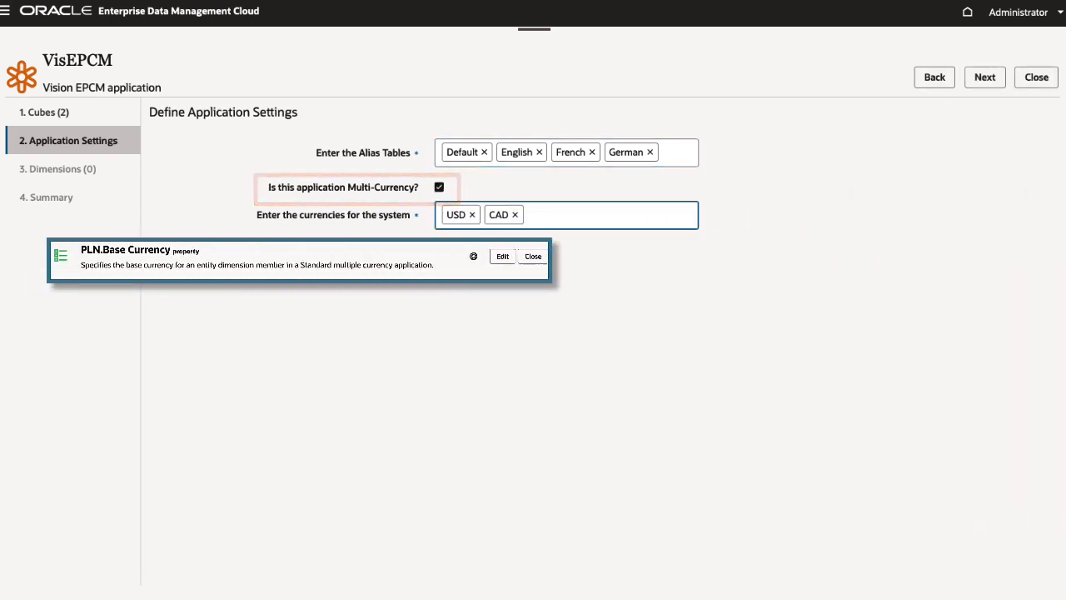
{"action": "type", "text": "EUR"}
{"action": "key", "text": "Return"}
{"action": "type", "text": "GBP"}
{"action": "key", "text": "Return"}
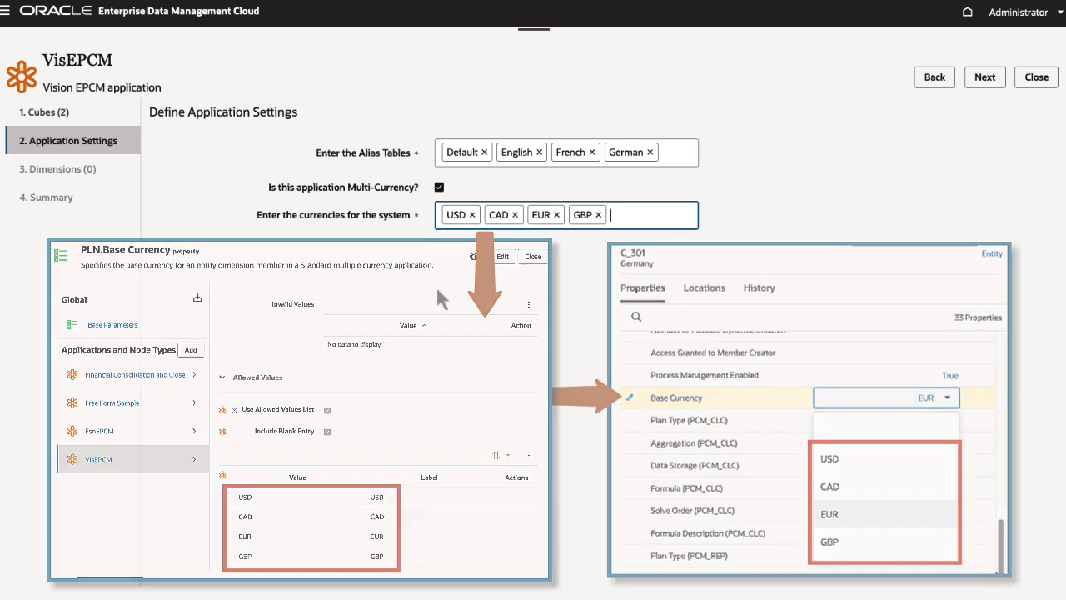
{"action": "left_click", "coordinate": [1006, 83]}
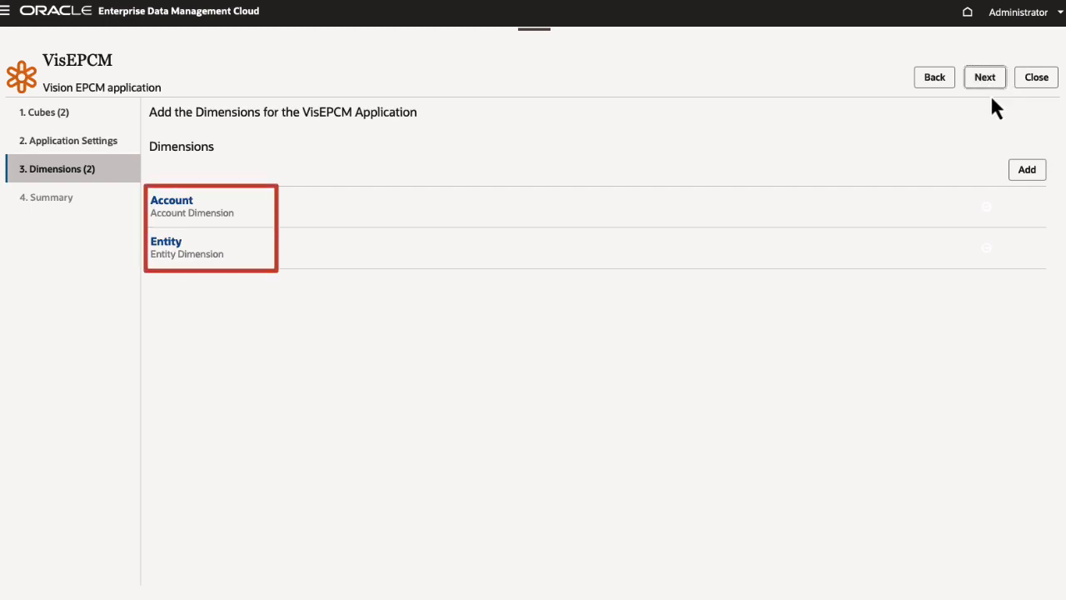
Step: Rename the Account dimension to VisEPCM Account and change its description to "Vision EPCM Account Dimension"
{"action": "left_click", "coordinate": [190, 201]}
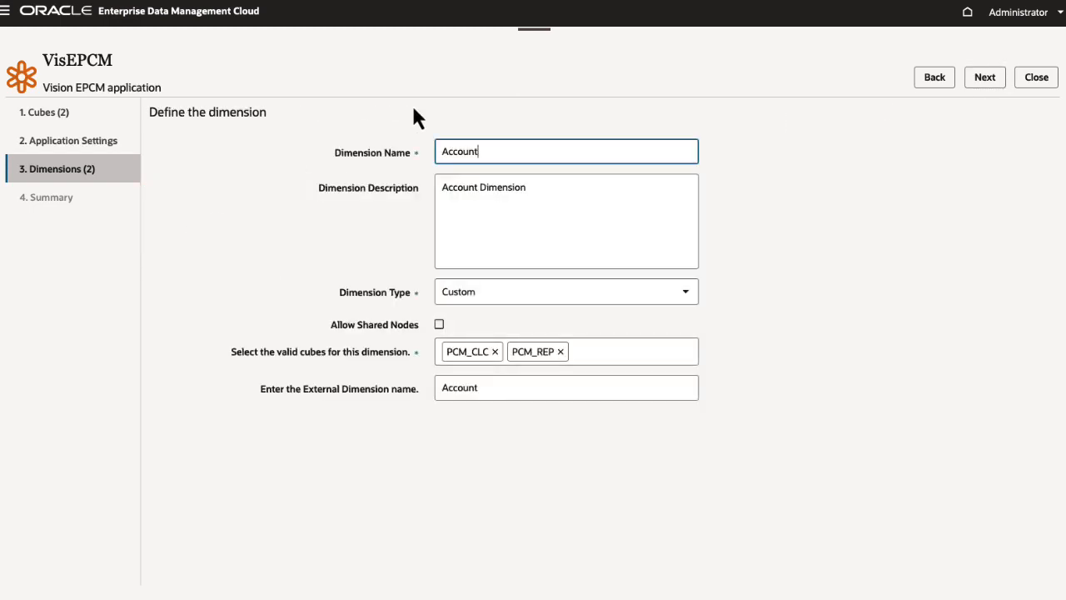
{"action": "type", "text": "VisEPCM"}
{"action": "left_click", "coordinate": [440, 185]}
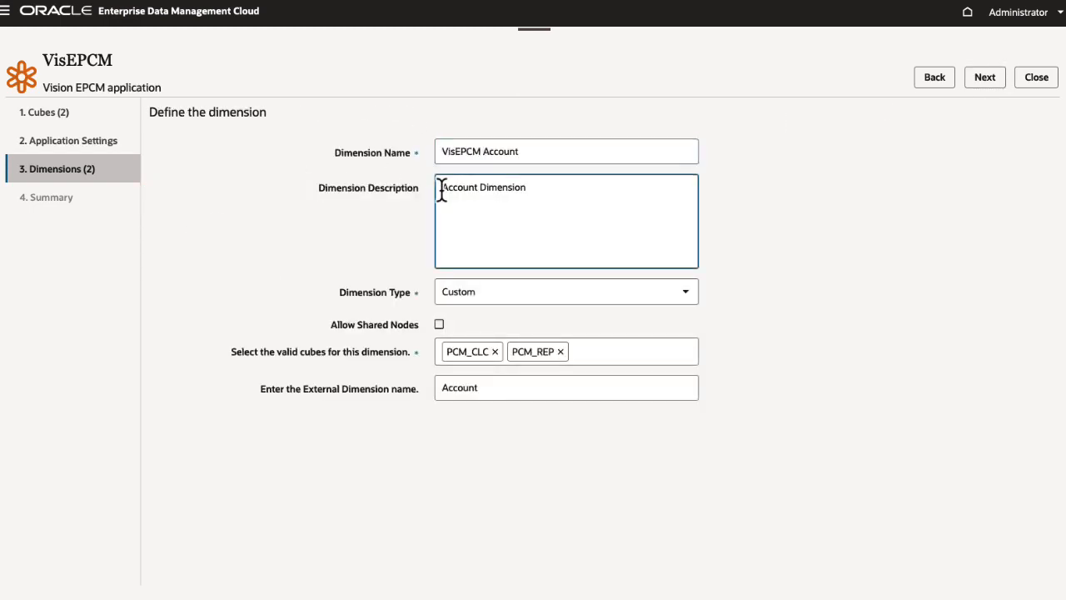
{"action": "type", "text": "Vision EPCM"}
{"action": "left_click", "coordinate": [982, 80]}
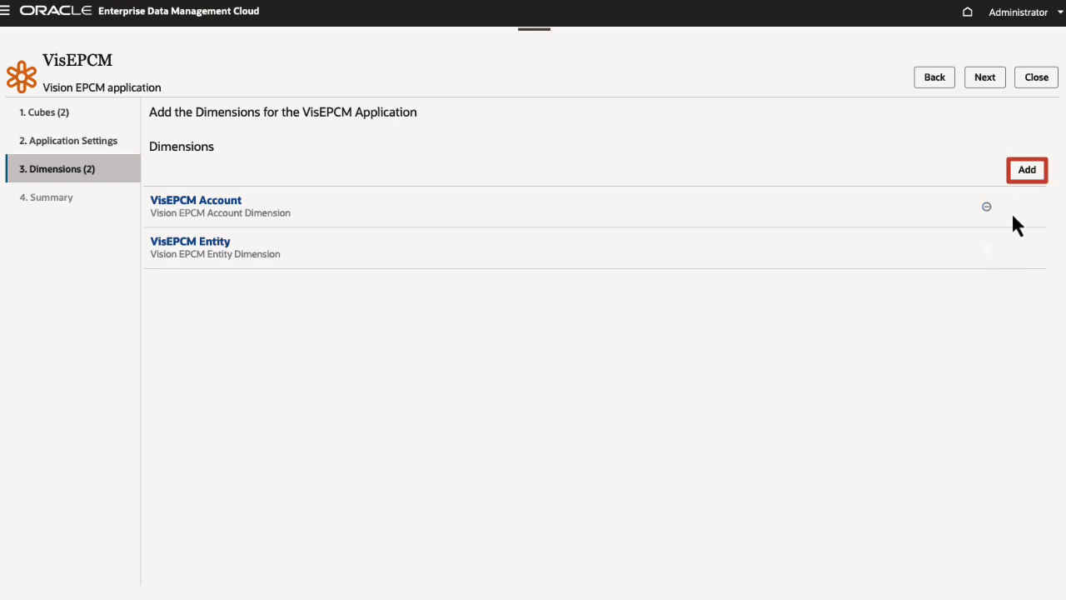
Step: Add a dimension named VisEPCM Cost Center with the description "Vision EPCM Cost Center Dimension" and the type Custom
{"action": "left_click", "coordinate": [1027, 171]}
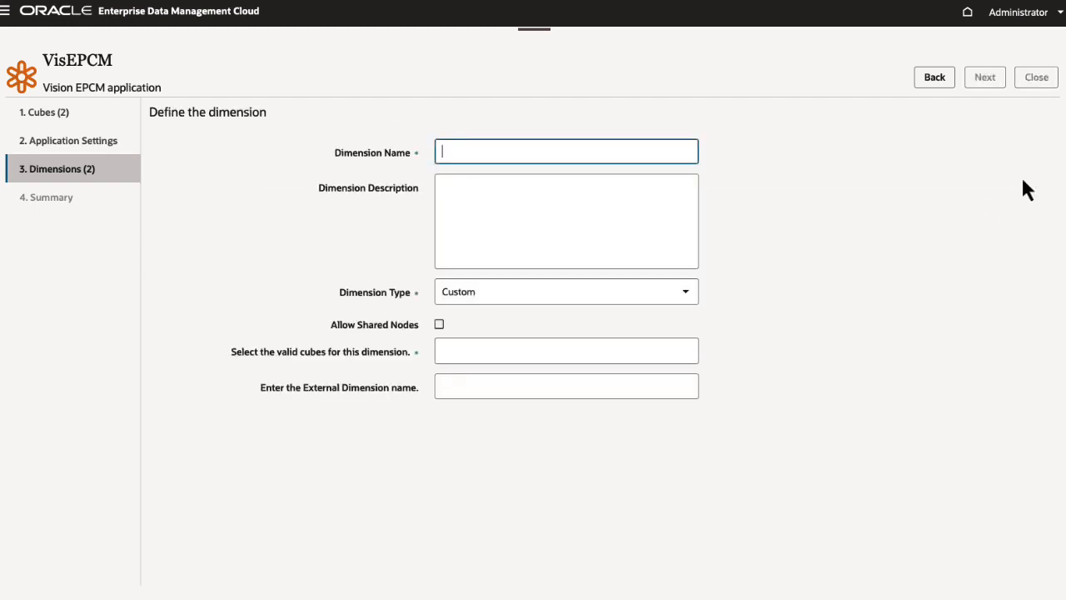
{"action": "type", "text": "VisEPCM Cost Center"}
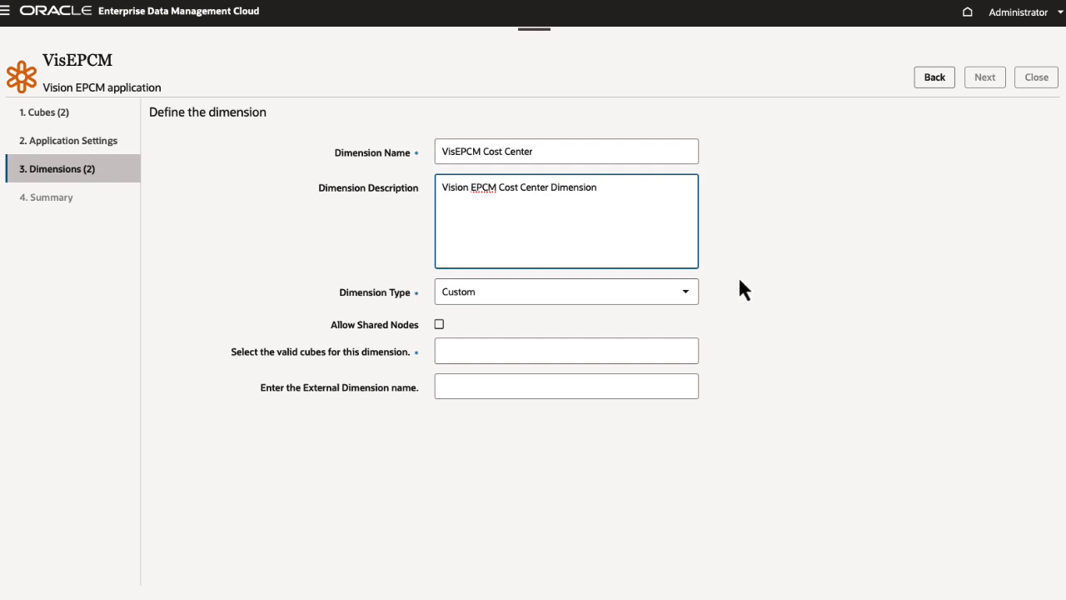
{"action": "left_click", "coordinate": [687, 294]}
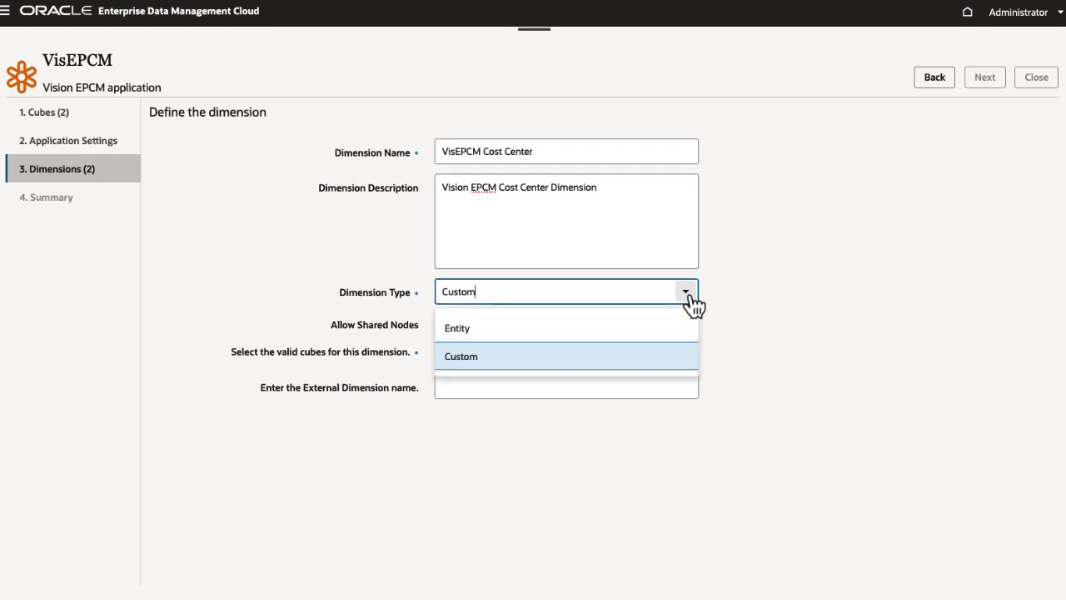
{"action": "left_click", "coordinate": [682, 353]}
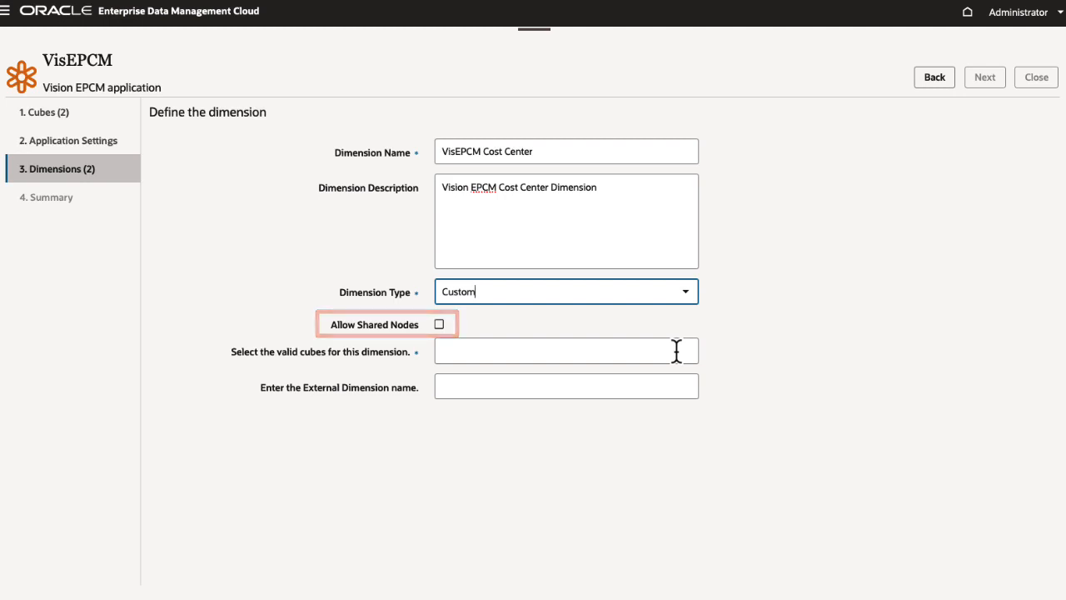
Step: Assign the PCM_CLC and PCM_REP cubes to the Cost Center dimension and set its external dimension name to Cost Center
{"action": "left_click", "coordinate": [676, 351]}
{"action": "left_click", "coordinate": [679, 385]}
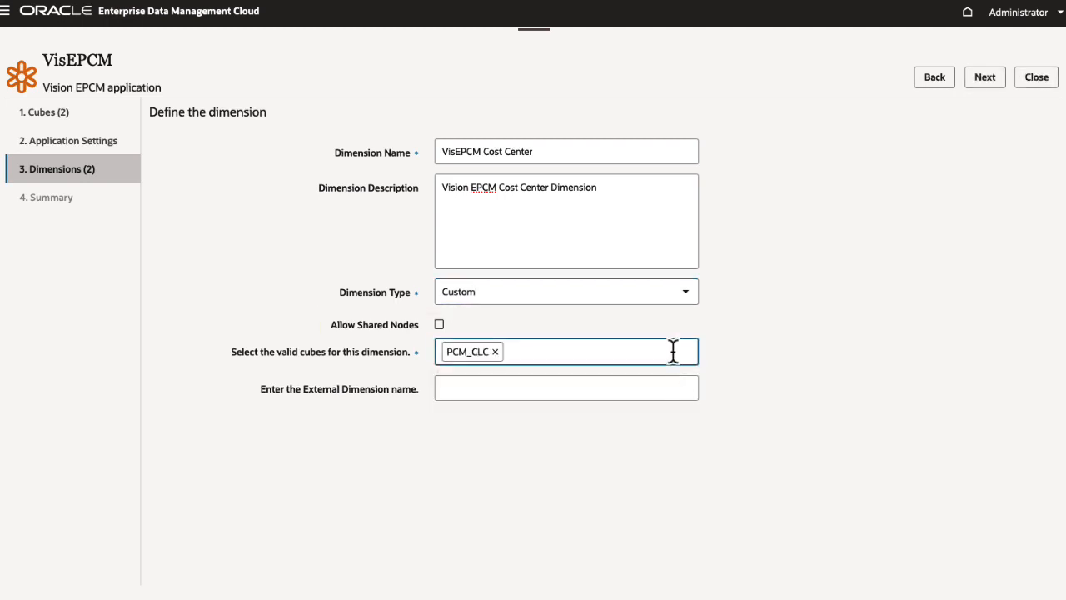
{"action": "left_click", "coordinate": [673, 350]}
{"action": "left_click", "coordinate": [669, 388]}
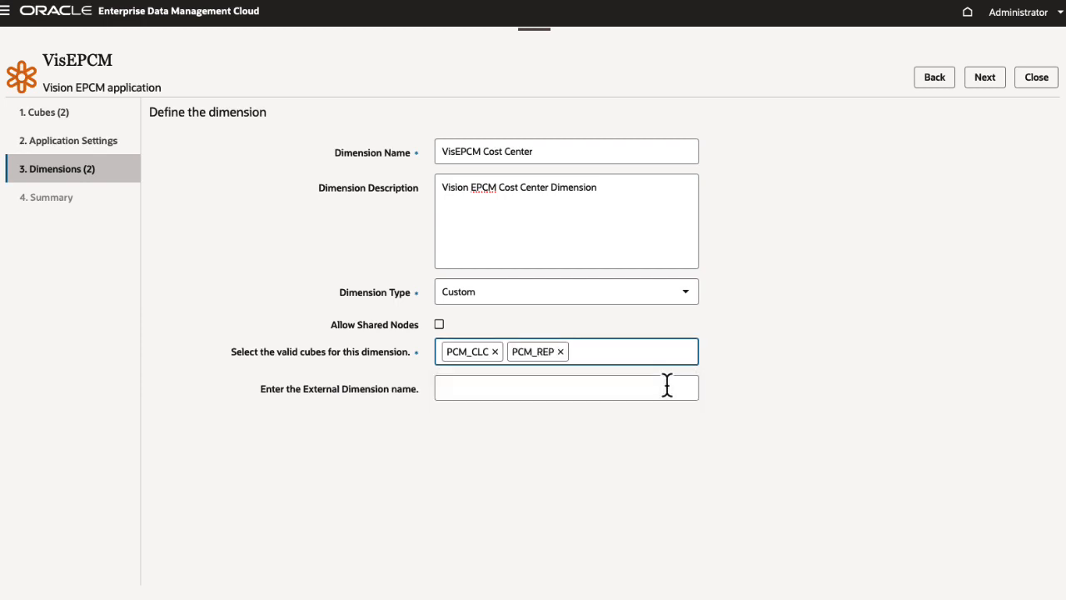
{"action": "left_click", "coordinate": [667, 385]}
{"action": "type", "text": "Cost Cent"}
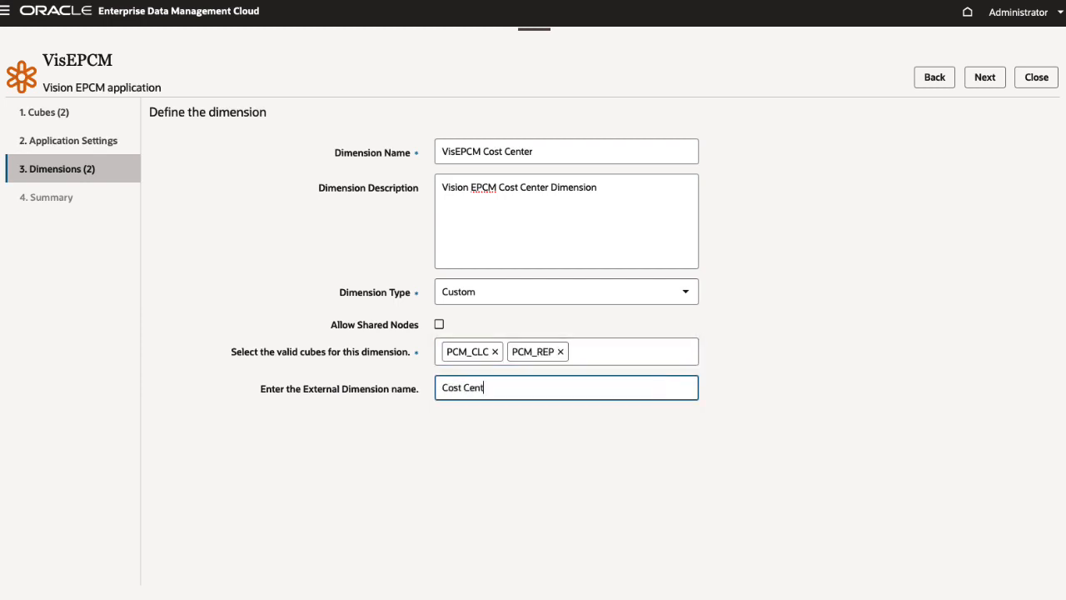
{"action": "type", "text": "er"}
{"action": "left_click", "coordinate": [991, 77]}
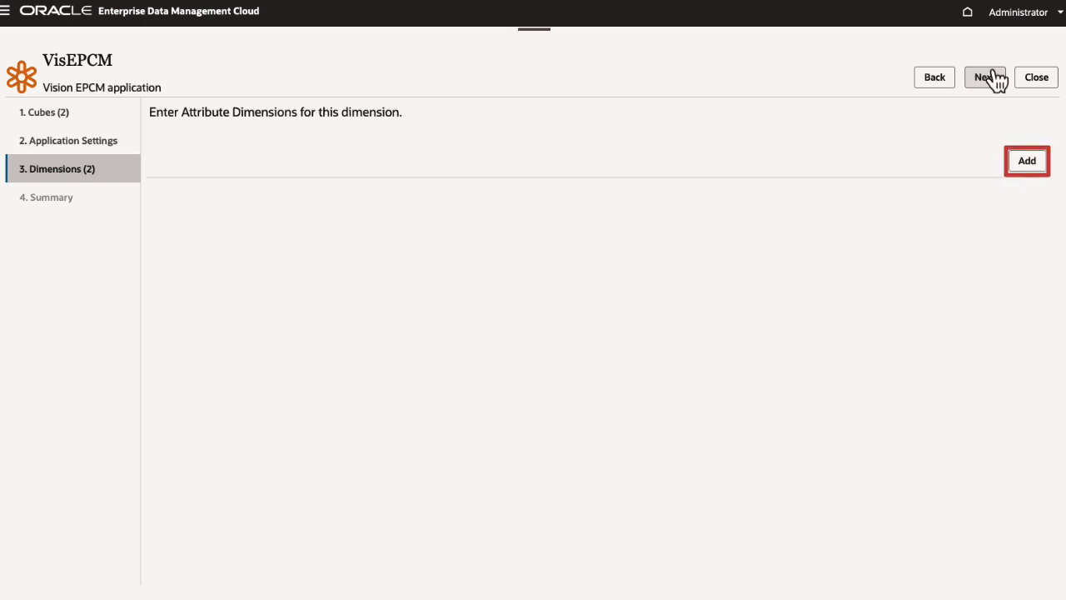
Step: Add a Simple Attribute named Field Sales with the values True and False to the Cost Center dimension
{"action": "left_click", "coordinate": [1026, 162]}
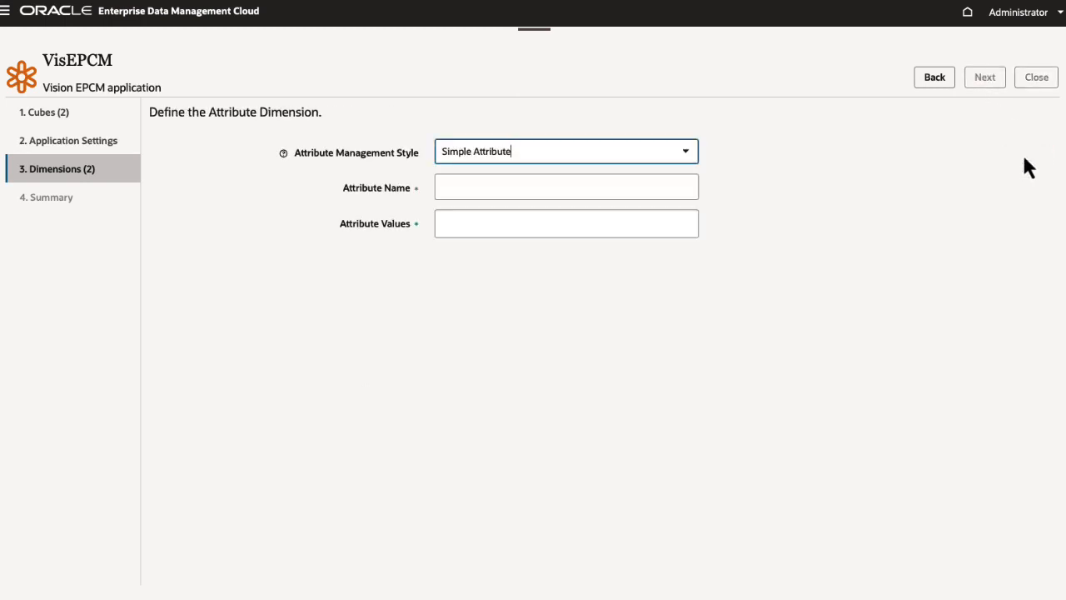
{"action": "left_click", "coordinate": [687, 159]}
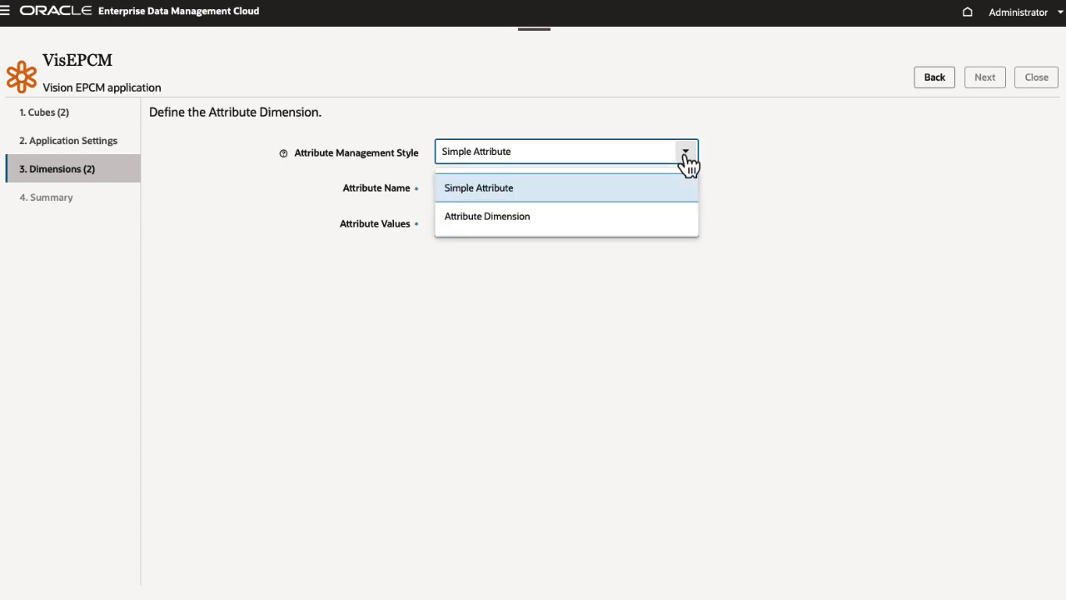
{"action": "left_click", "coordinate": [678, 187]}
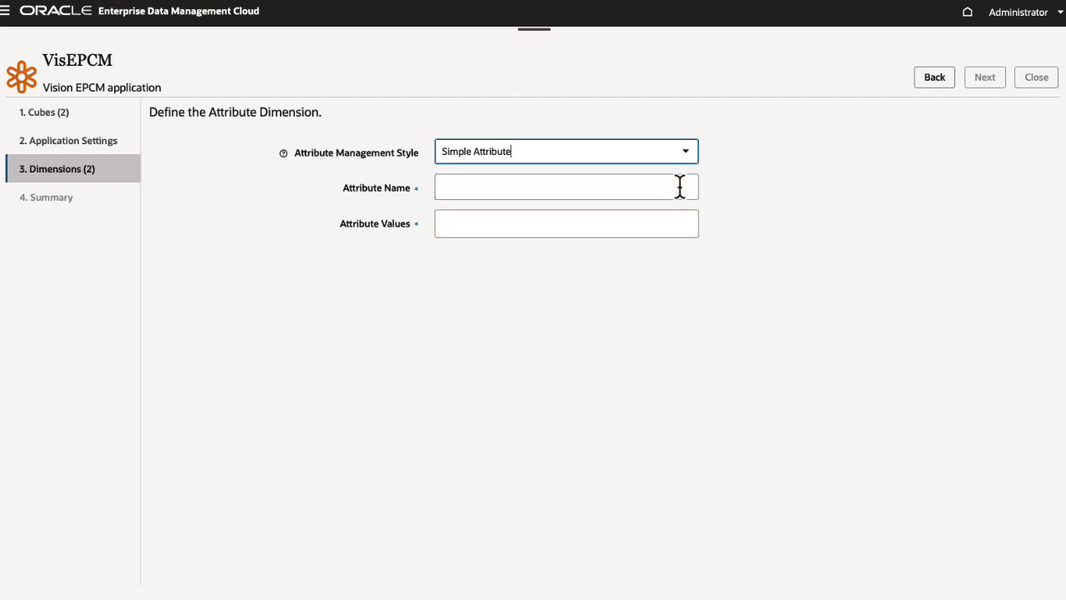
{"action": "left_click", "coordinate": [678, 186]}
{"action": "type", "text": "Field Sales"}
{"action": "key", "text": "Tab"}
{"action": "type", "text": "True"}
{"action": "key", "text": "Return"}
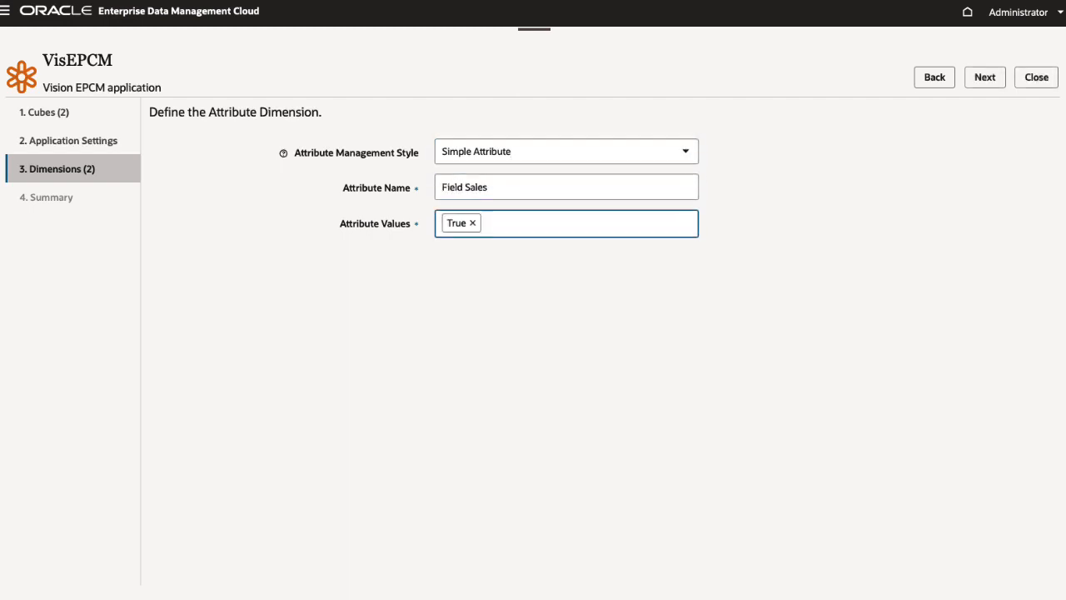
{"action": "type", "text": "False"}
{"action": "key", "text": "Return"}
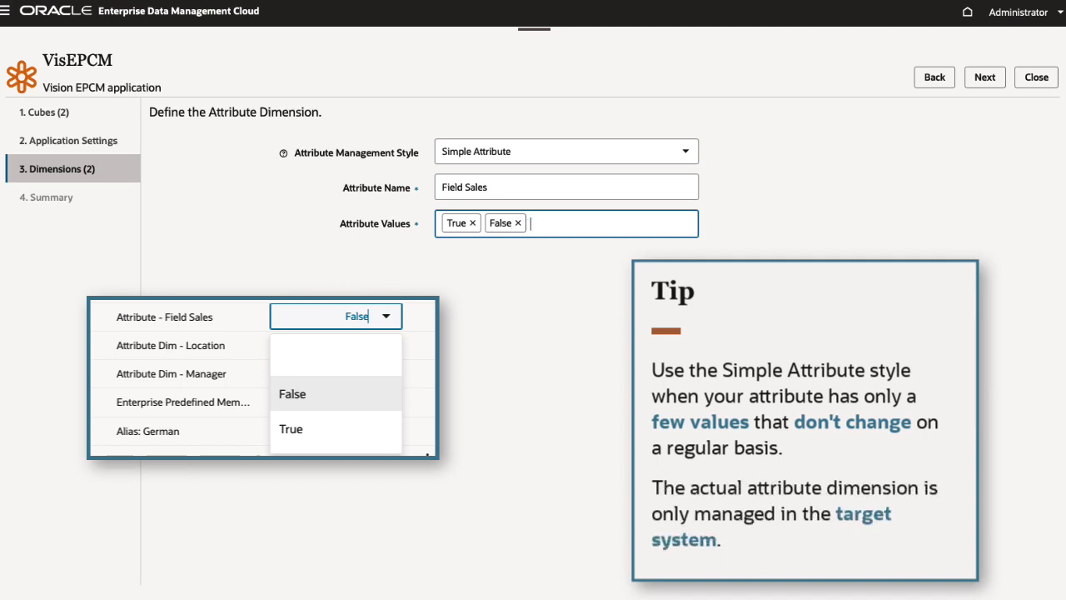
{"action": "left_click", "coordinate": [989, 85]}
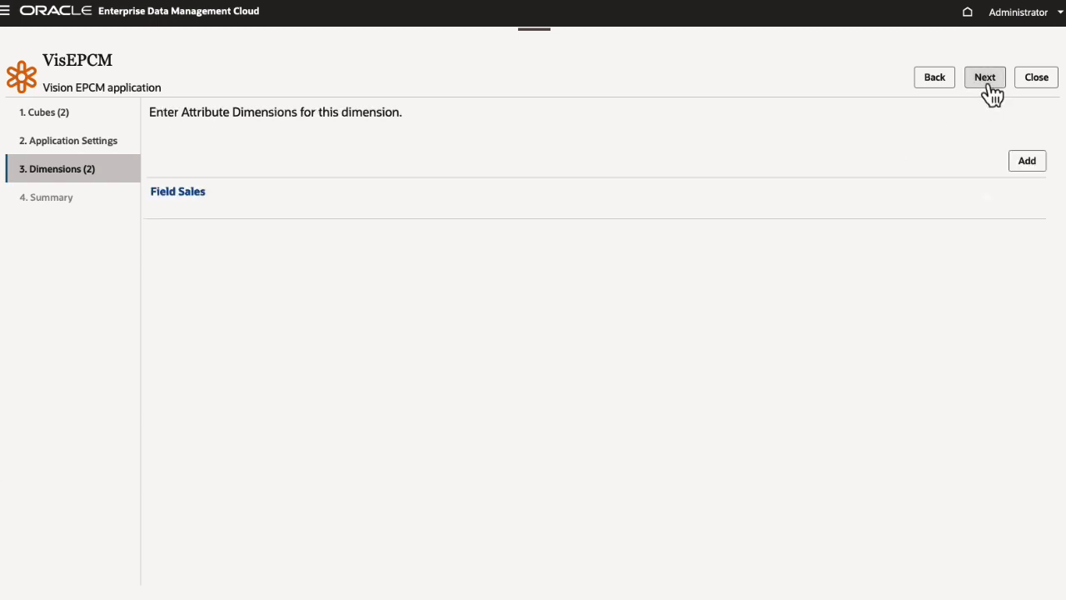
Step: Add an attribute named Location to the Cost Center dimension, using the Attribute Dimension management style
{"action": "left_click", "coordinate": [1022, 162]}
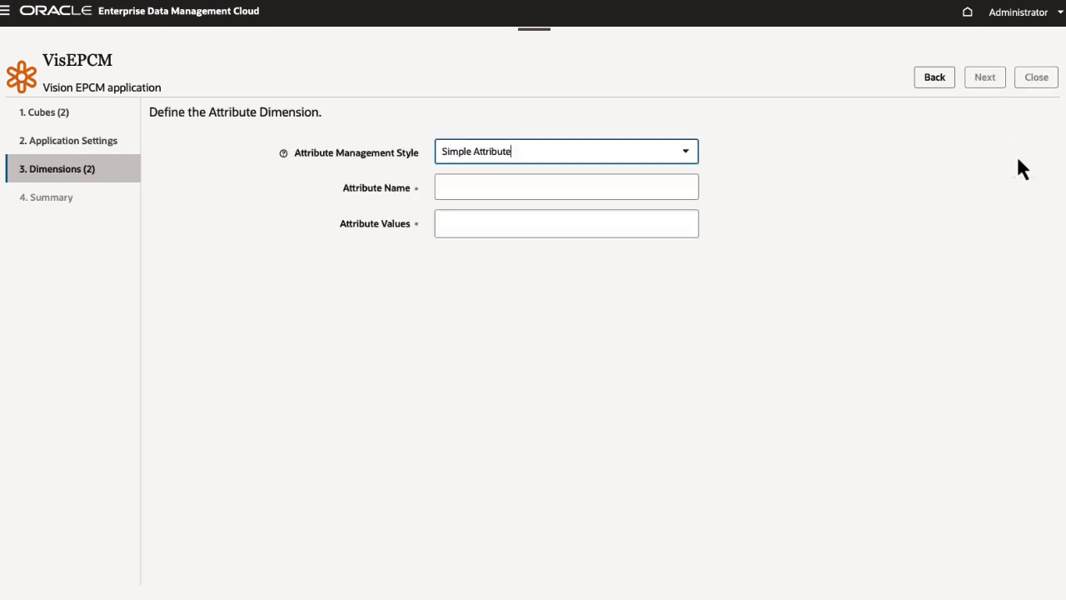
{"action": "left_click", "coordinate": [687, 155]}
{"action": "left_click", "coordinate": [671, 217]}
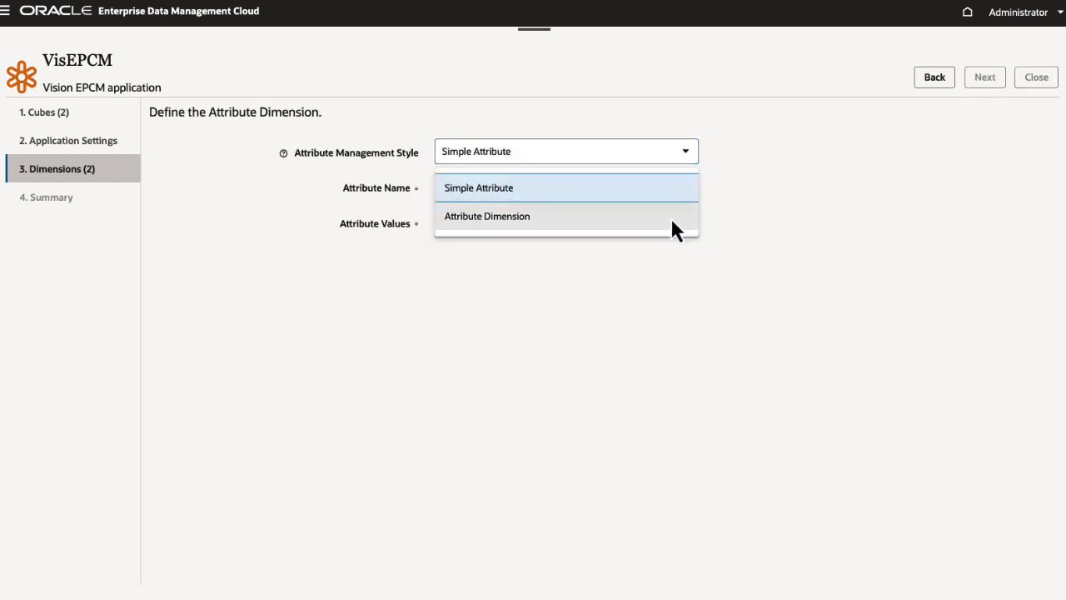
{"action": "left_click", "coordinate": [664, 192]}
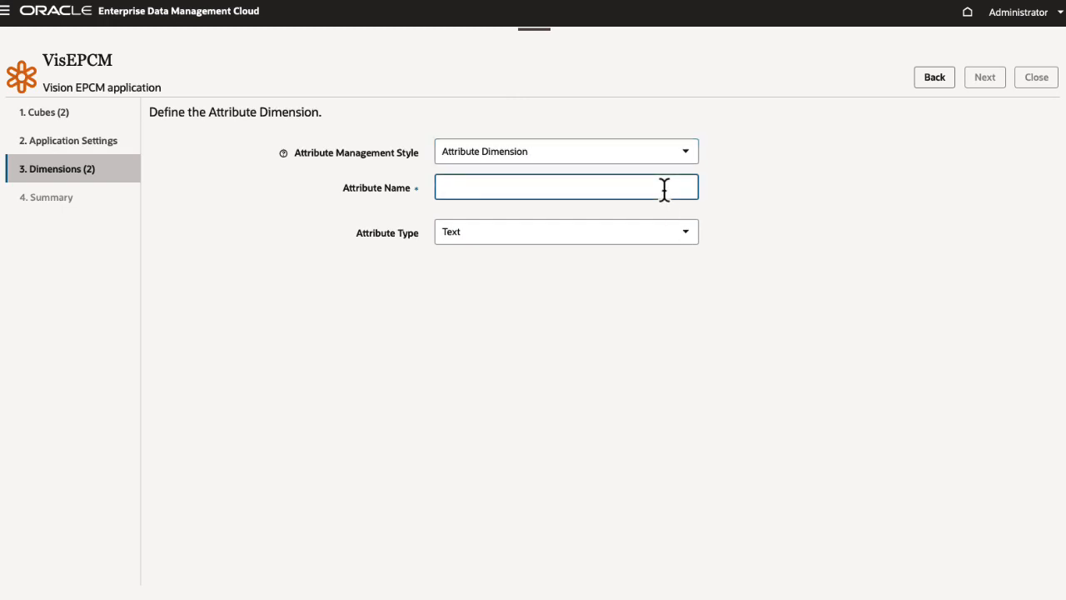
{"action": "type", "text": "Location"}
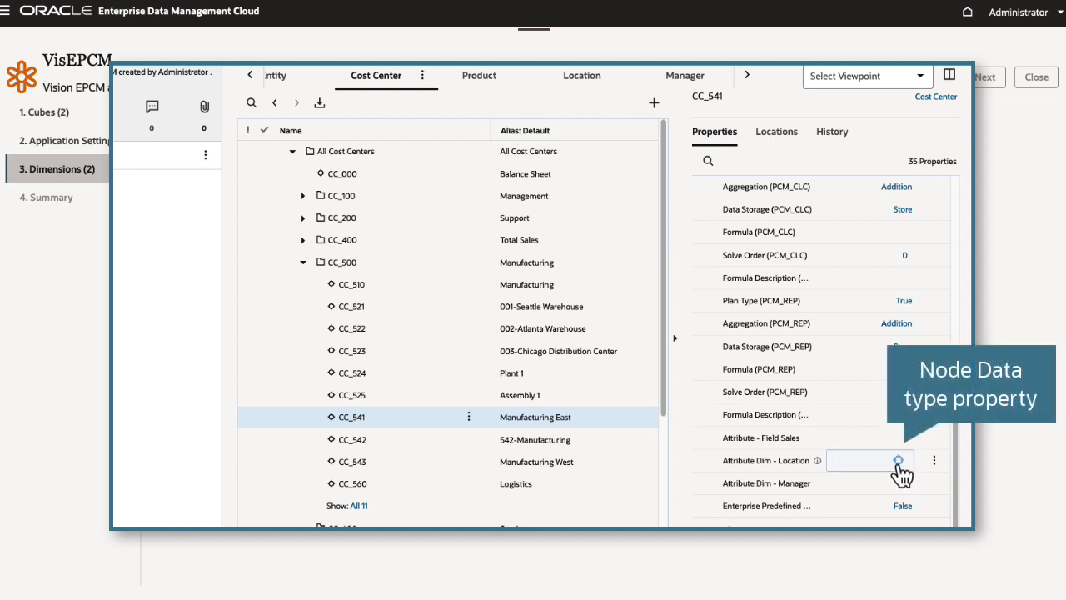
Step: Assign Pennsylvania as the Location attribute dimension value of the CC_541 cost center node
{"action": "left_click", "coordinate": [898, 463]}
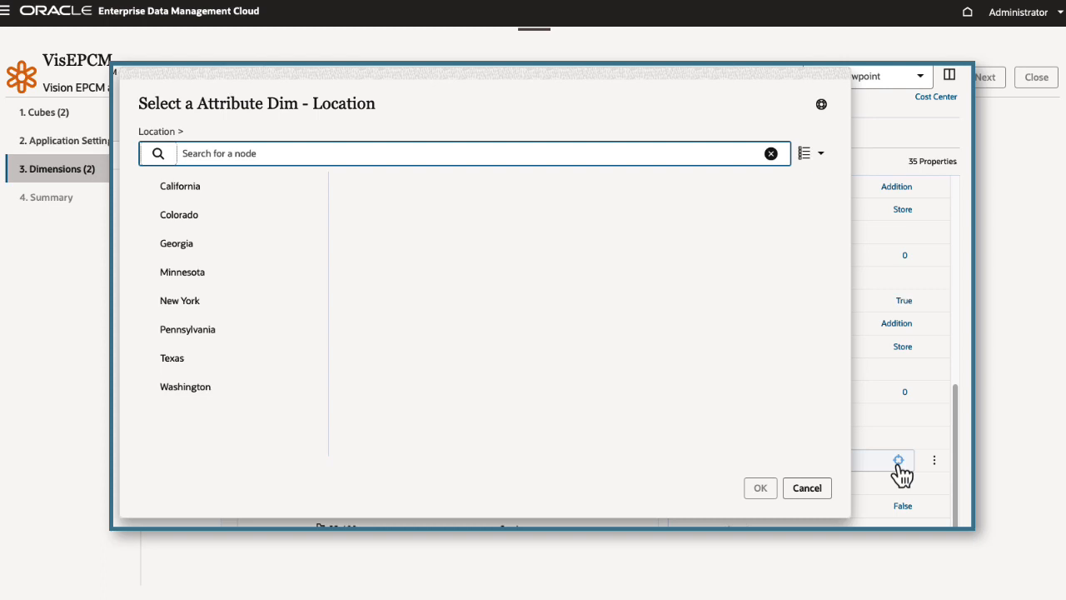
{"action": "left_click", "coordinate": [215, 341]}
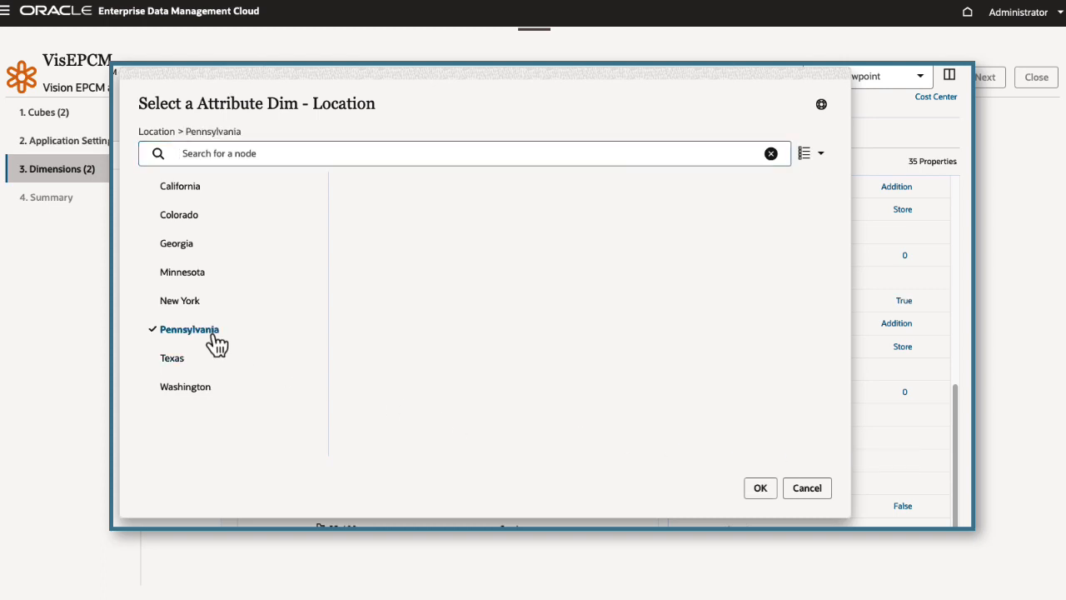
{"action": "left_click", "coordinate": [761, 490]}
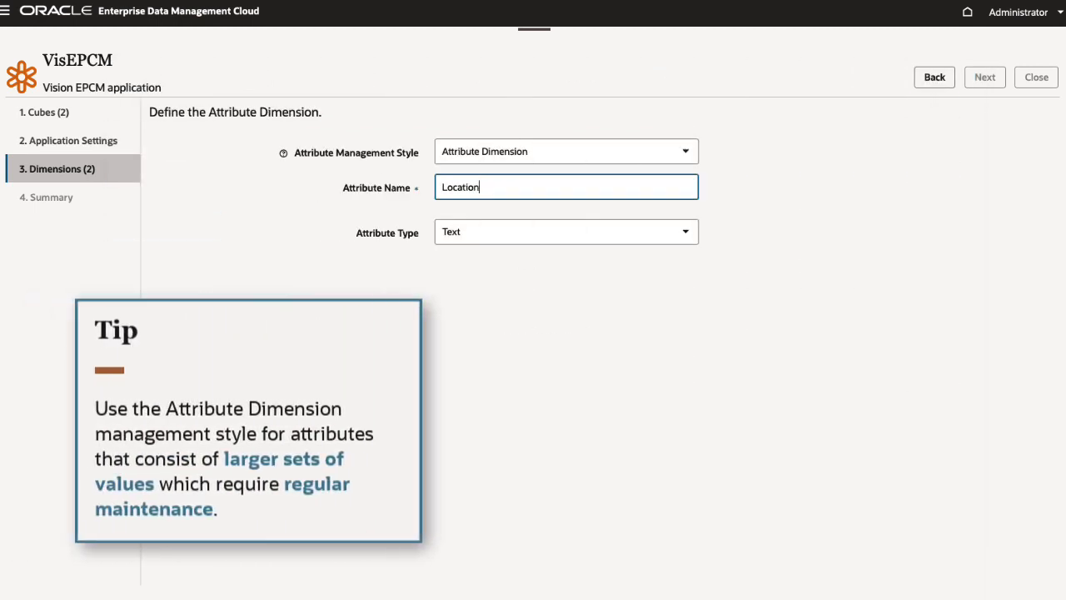
{"action": "left_click", "coordinate": [770, 210]}
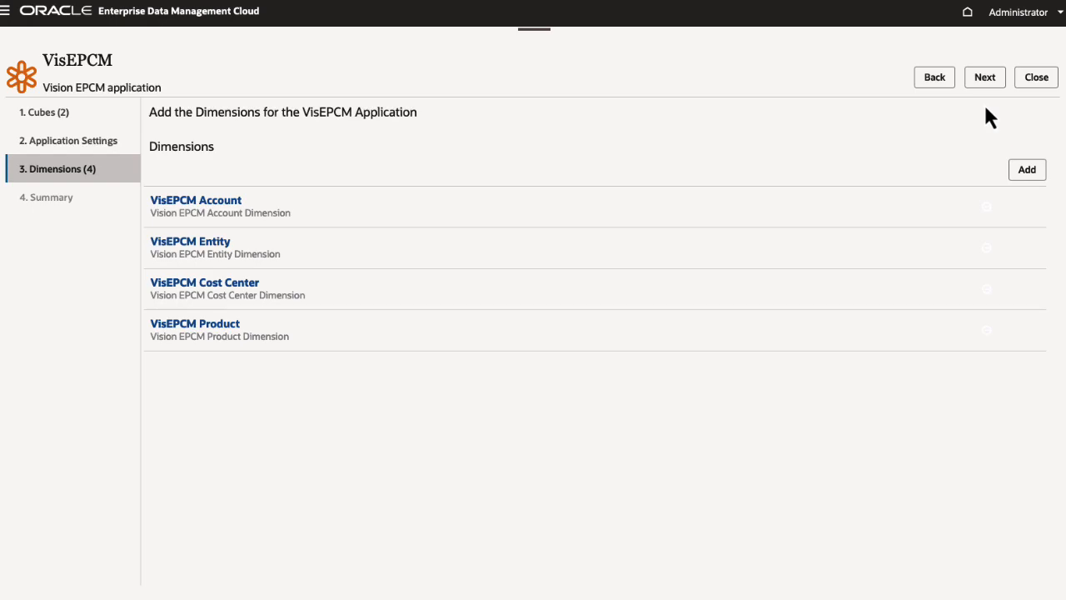
Step: Finish the dimension setup, review the registration summary through the Product dimension's attributes, and apply the registration
{"action": "left_click", "coordinate": [986, 81]}
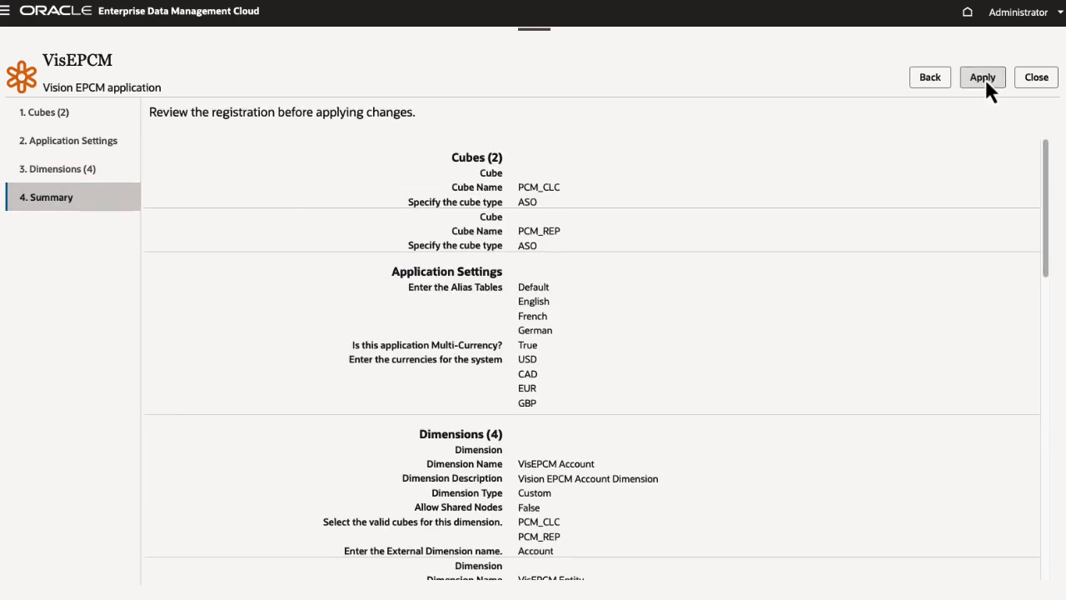
{"action": "left_click_drag", "start_coordinate": [1047, 192], "coordinate": [1031, 375]}
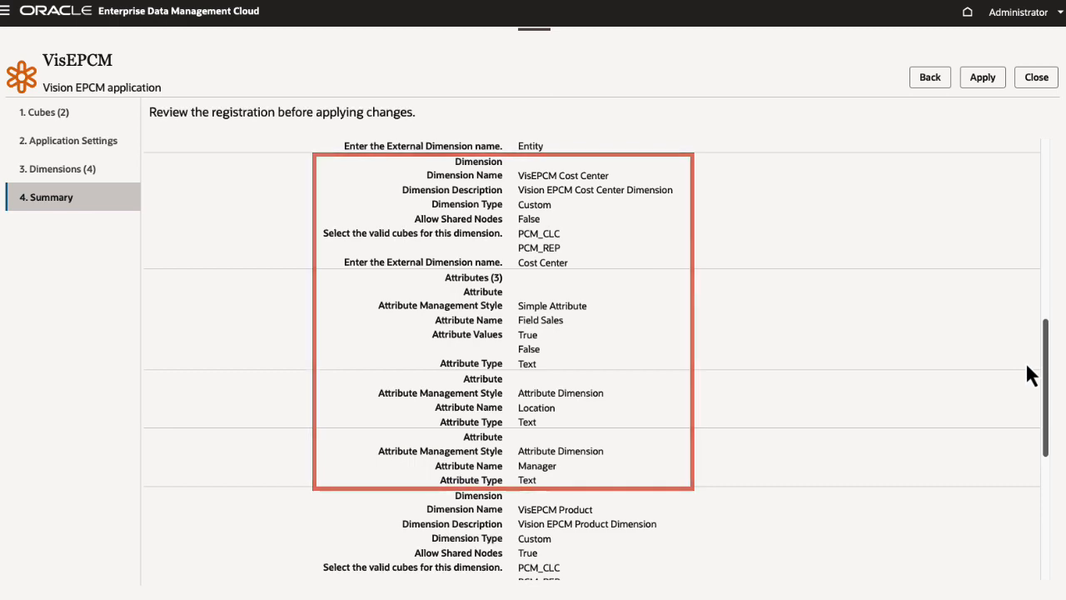
{"action": "left_click_drag", "start_coordinate": [1030, 375], "coordinate": [1038, 505]}
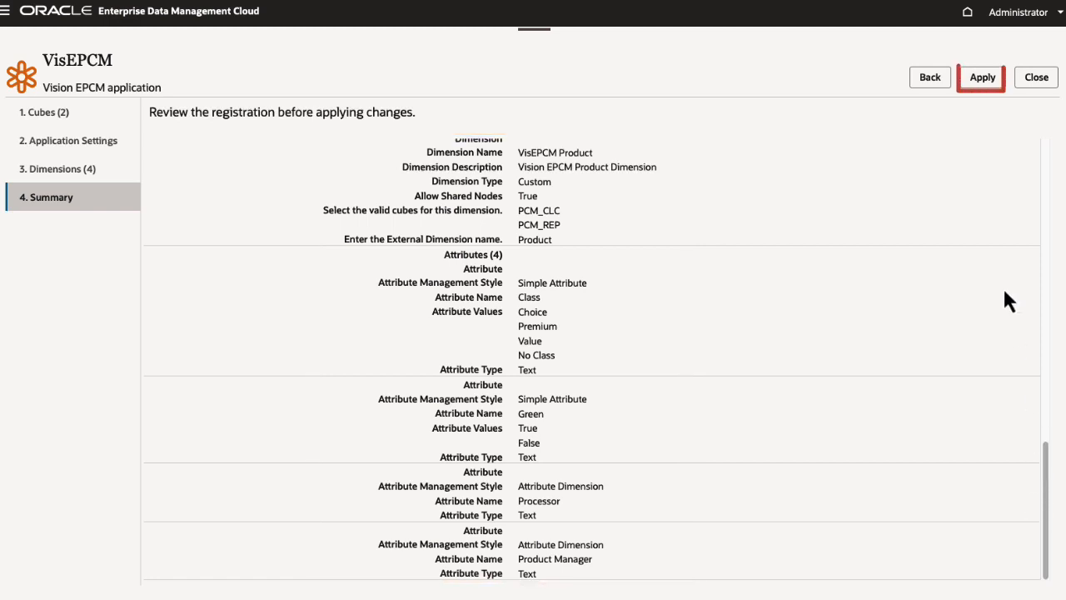
{"action": "left_click", "coordinate": [983, 78]}
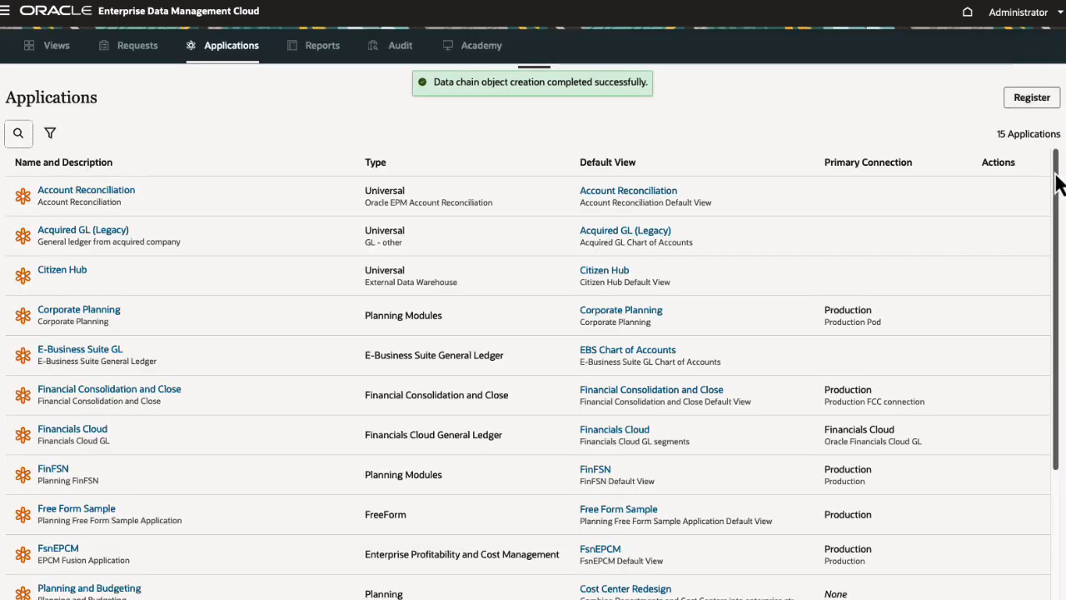
Step: Open the default view of the VisEPCM application and display its VisEPCM Cost Center viewpoint
{"action": "left_click_drag", "start_coordinate": [1058, 179], "coordinate": [1049, 331]}
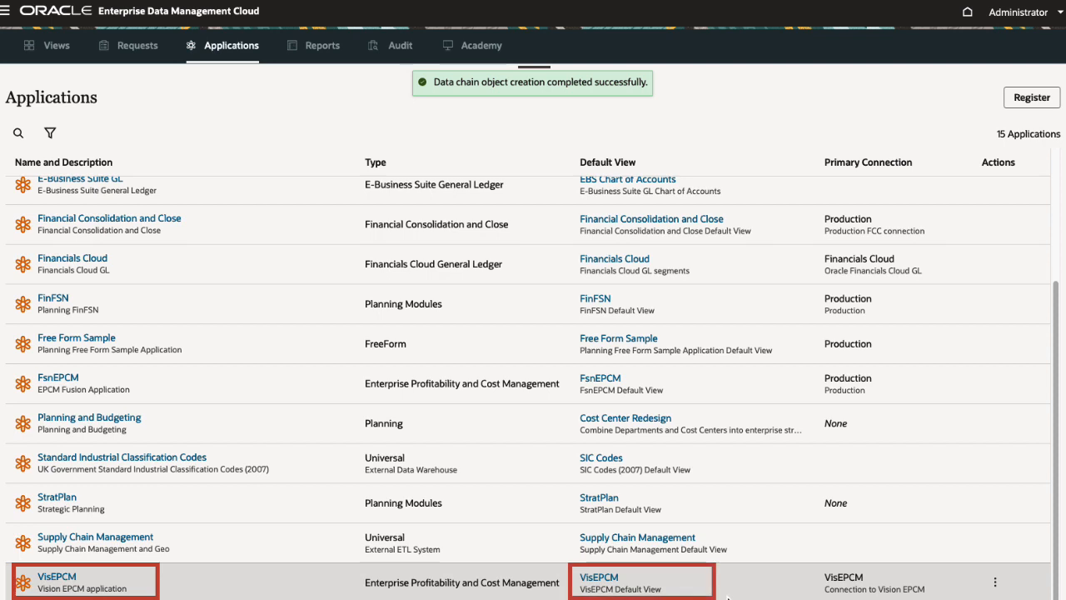
{"action": "left_click", "coordinate": [596, 581]}
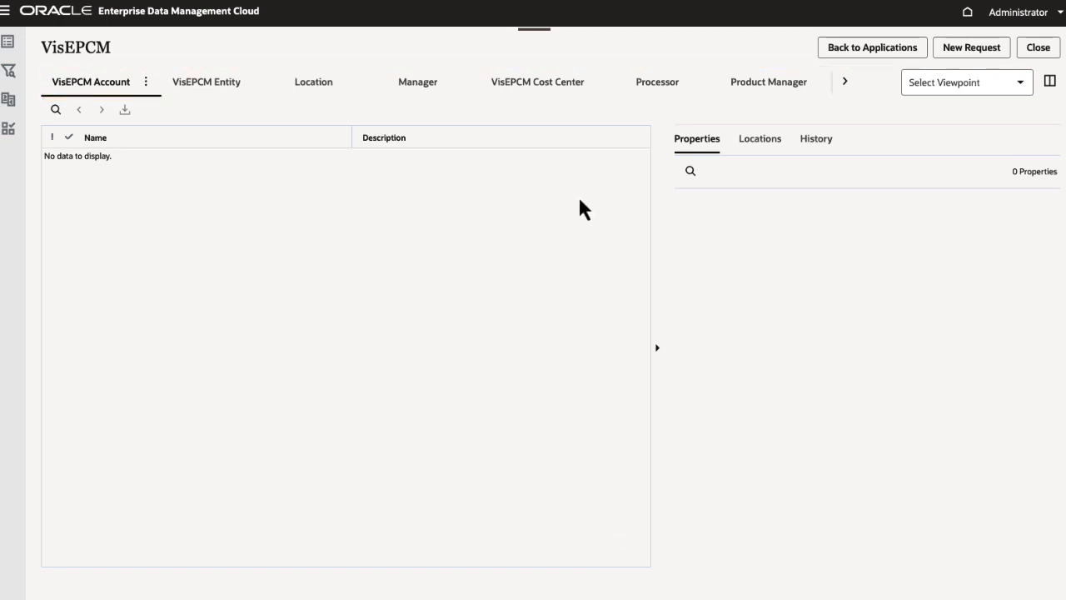
{"action": "left_click", "coordinate": [563, 87]}
Step: Inspect the VisEPCM Cost Center viewpoint and examine the hierarchy sets and node sets in its data chain
{"action": "left_click", "coordinate": [503, 83]}
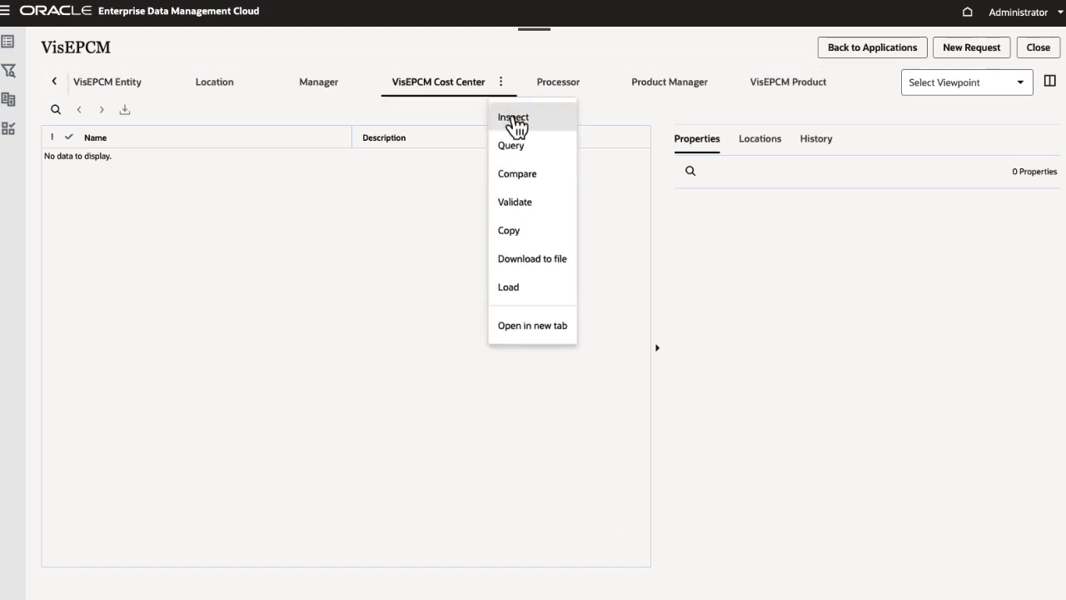
{"action": "left_click", "coordinate": [511, 115]}
{"action": "left_click", "coordinate": [386, 117]}
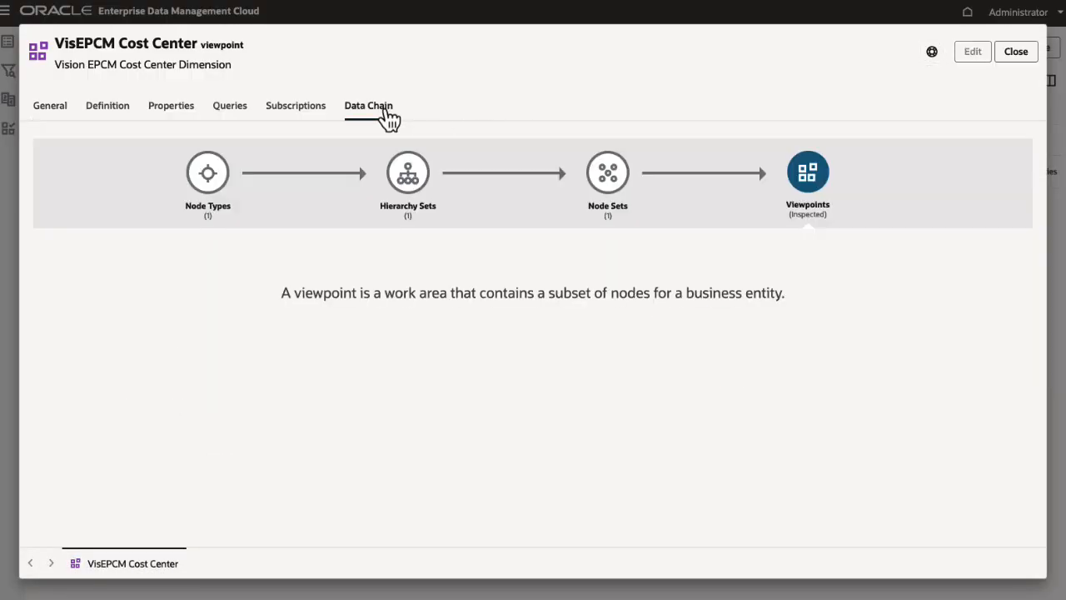
{"action": "left_click", "coordinate": [405, 187]}
{"action": "left_click", "coordinate": [613, 185]}
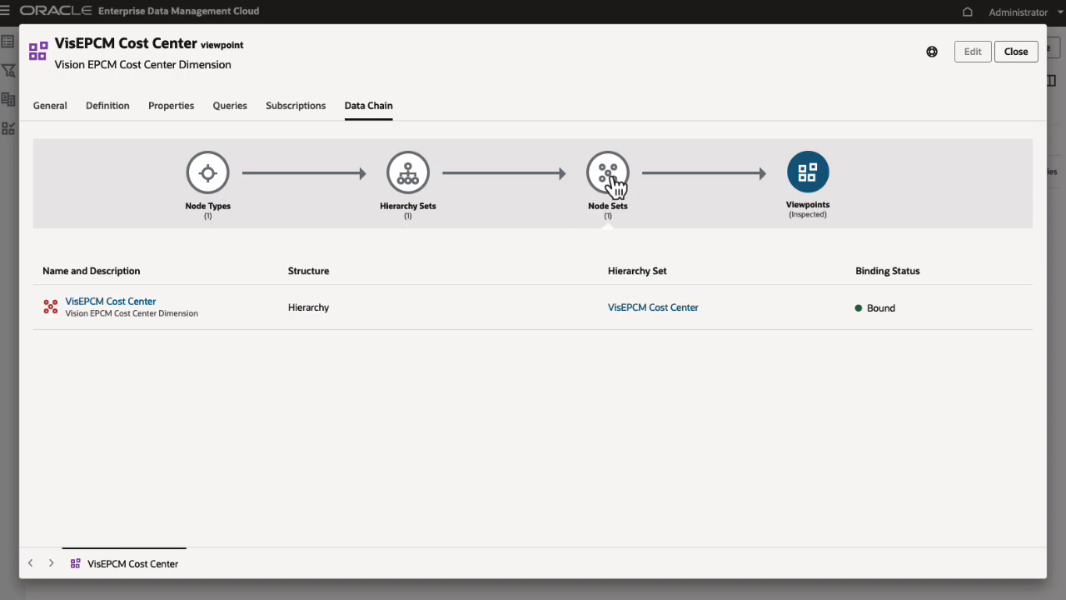